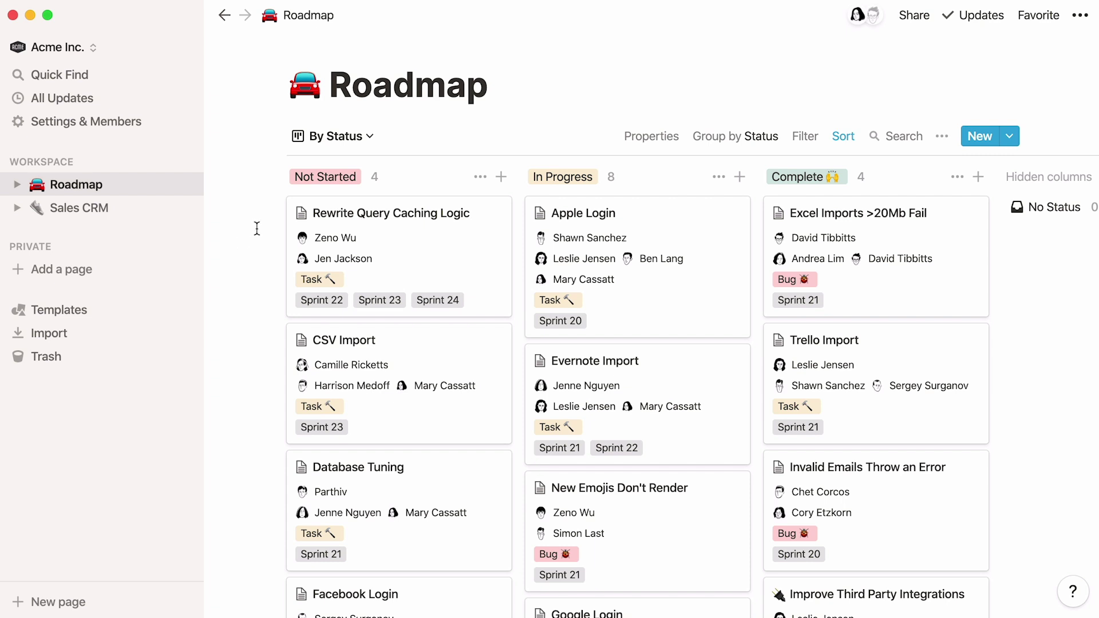
Step: Switch the Roadmap to the Tasks table view and confirm its filter keeps Type is Task
left_click(378, 137)
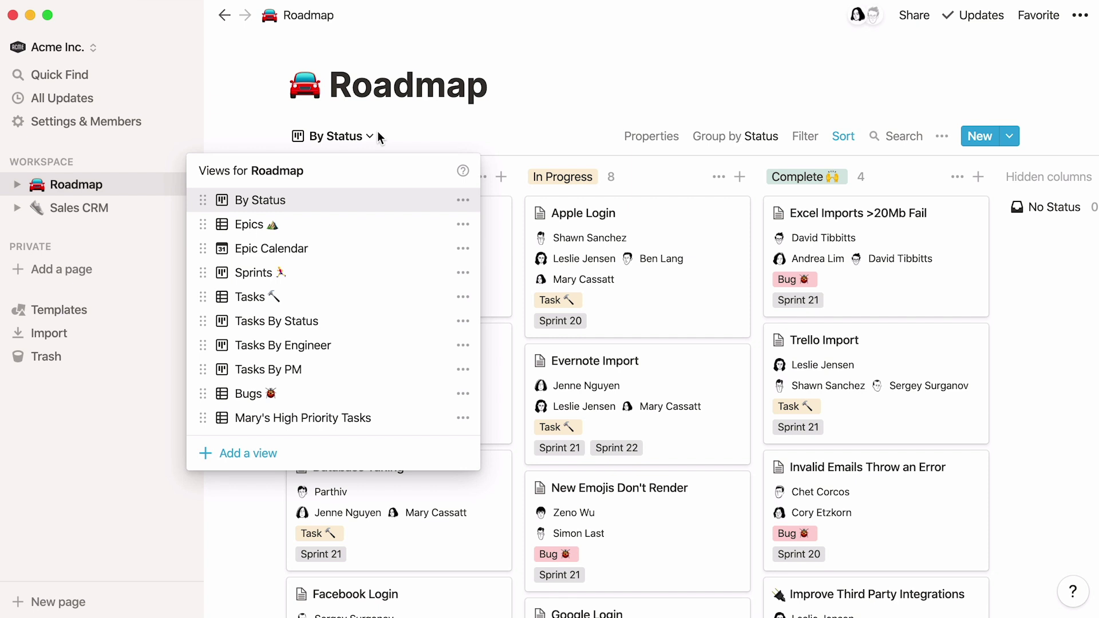
left_click(331, 297)
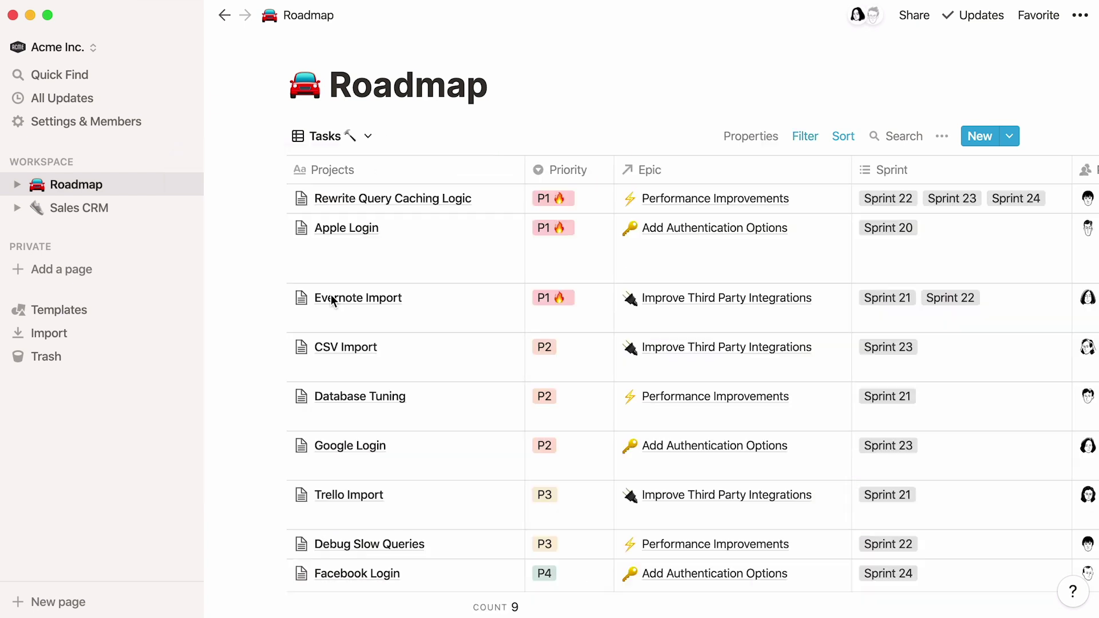
left_click(806, 137)
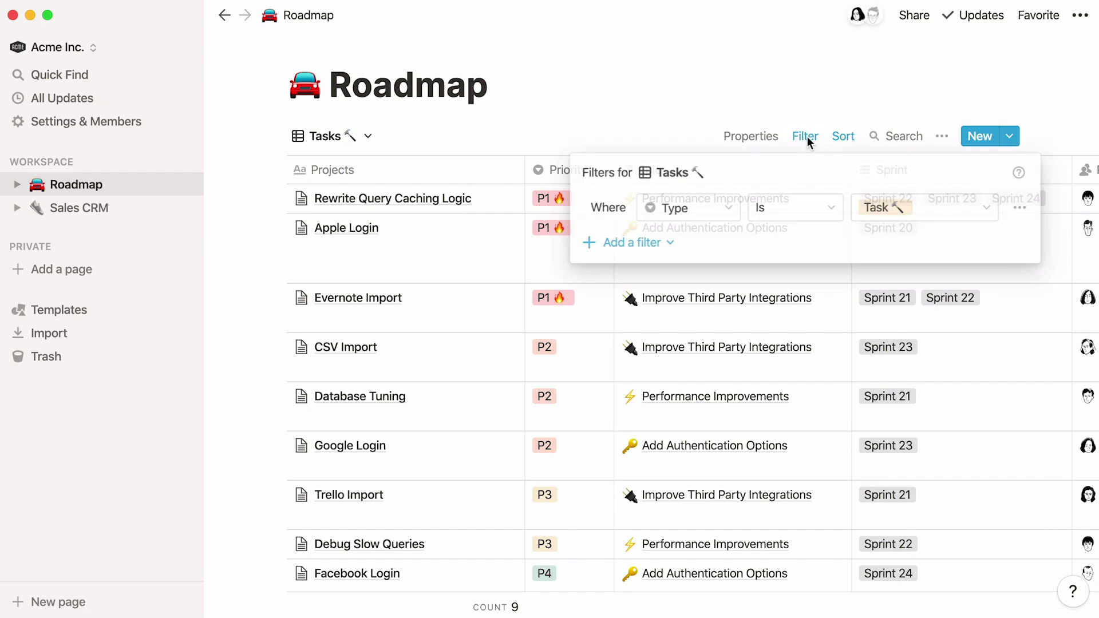
left_click(975, 206)
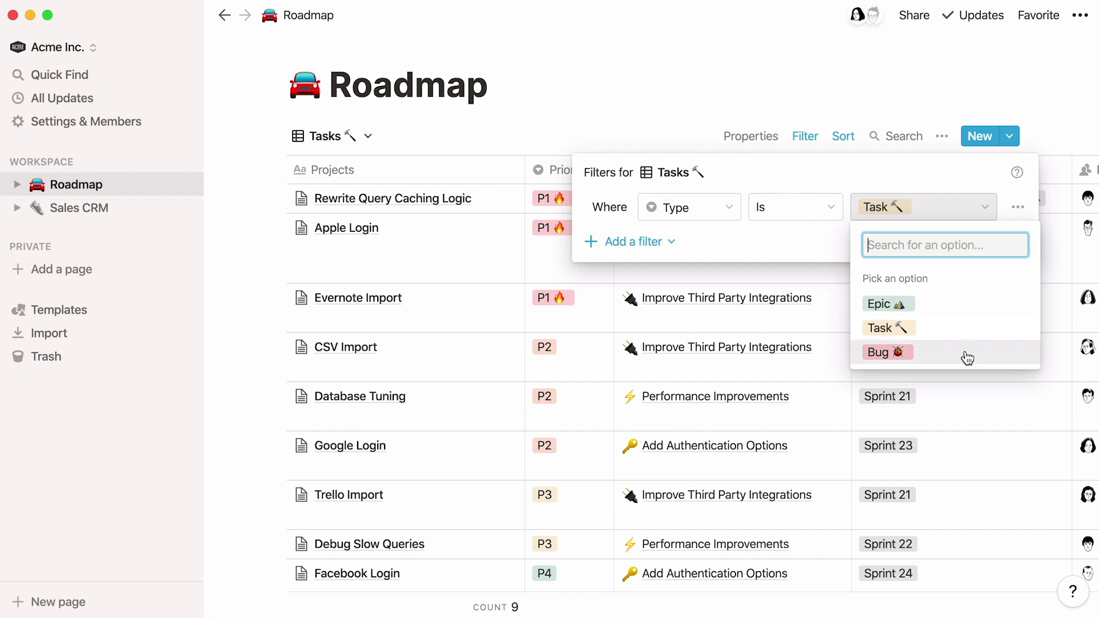
left_click(964, 334)
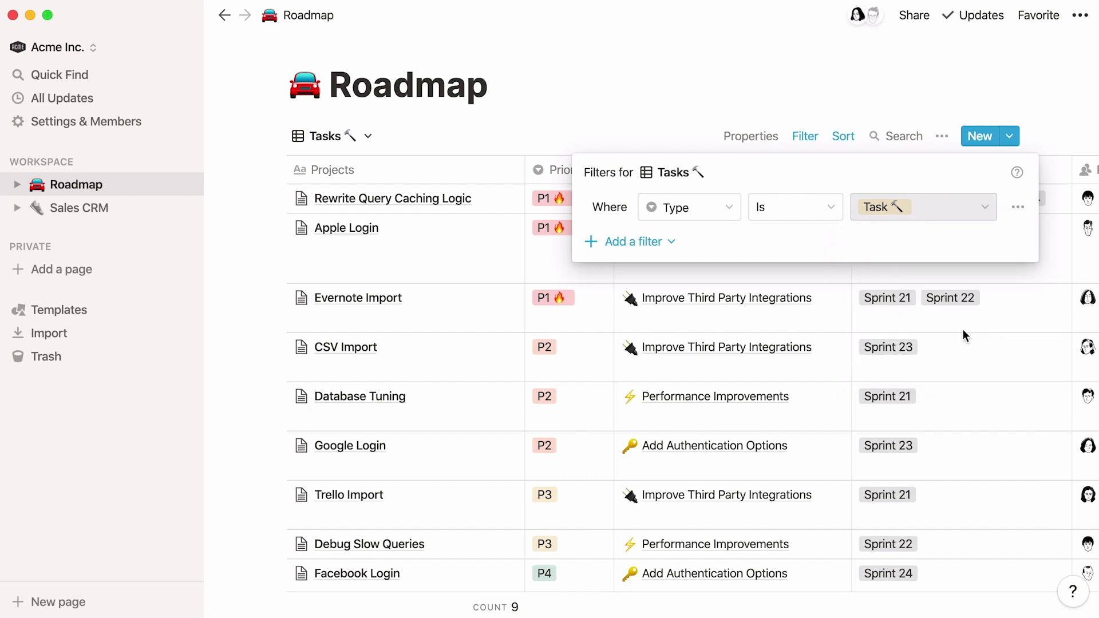
left_click(963, 329)
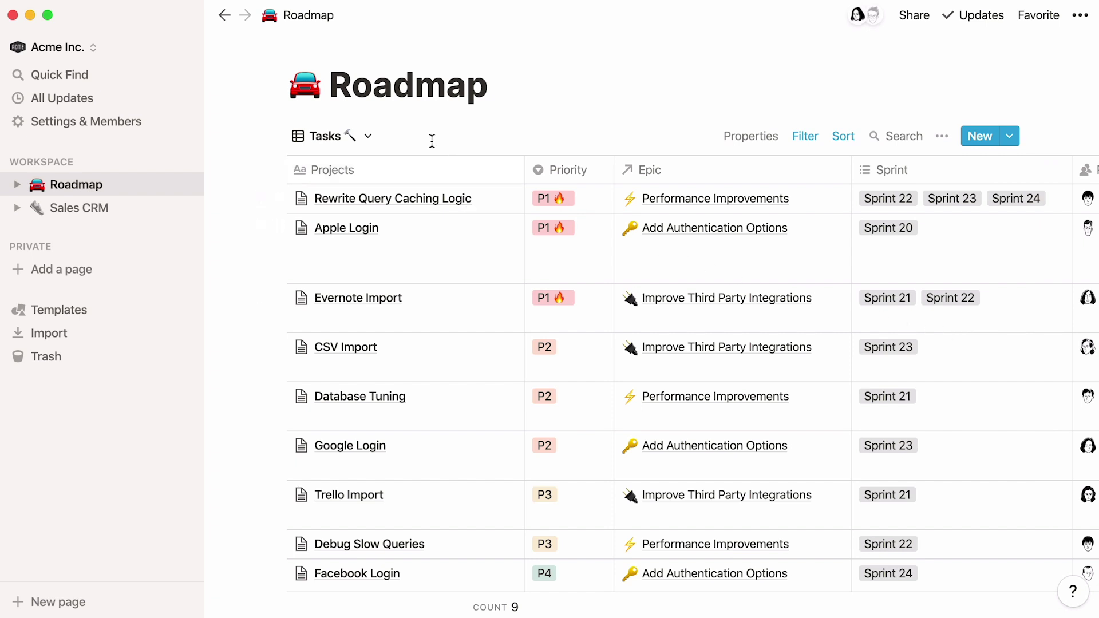
Step: Switch to the High Priority Tasks view and review its nested filter groups
left_click(370, 140)
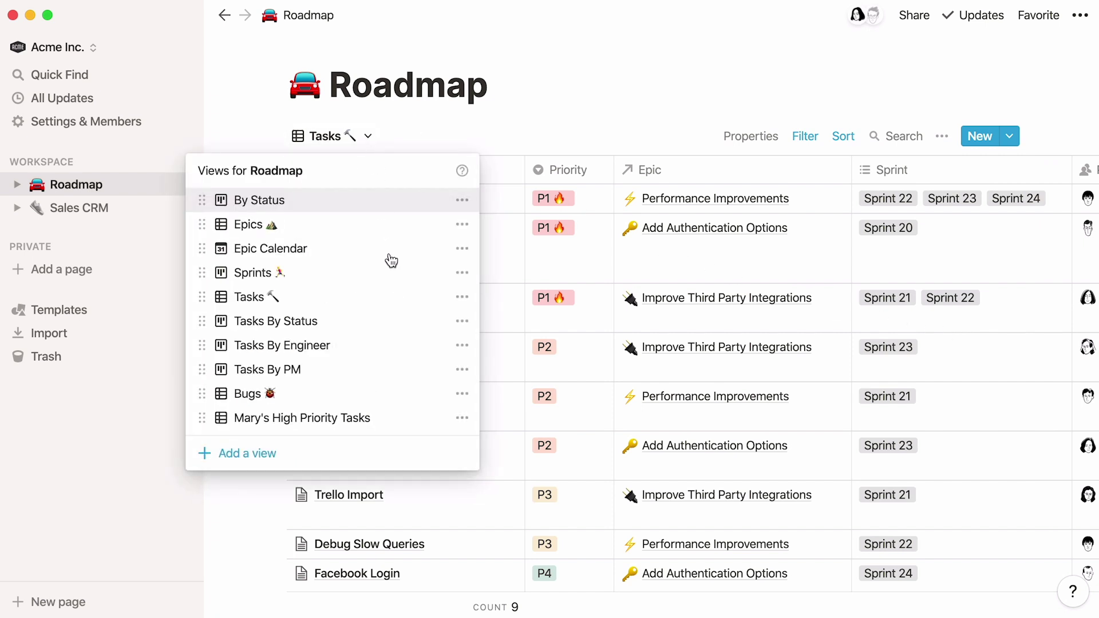
left_click(393, 430)
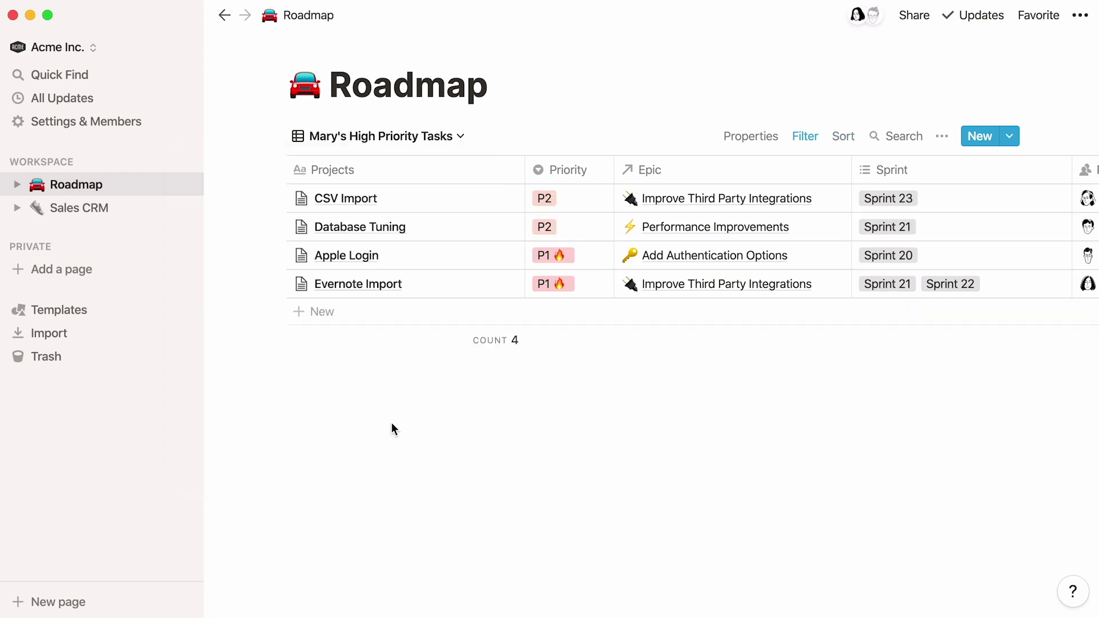
left_click(801, 140)
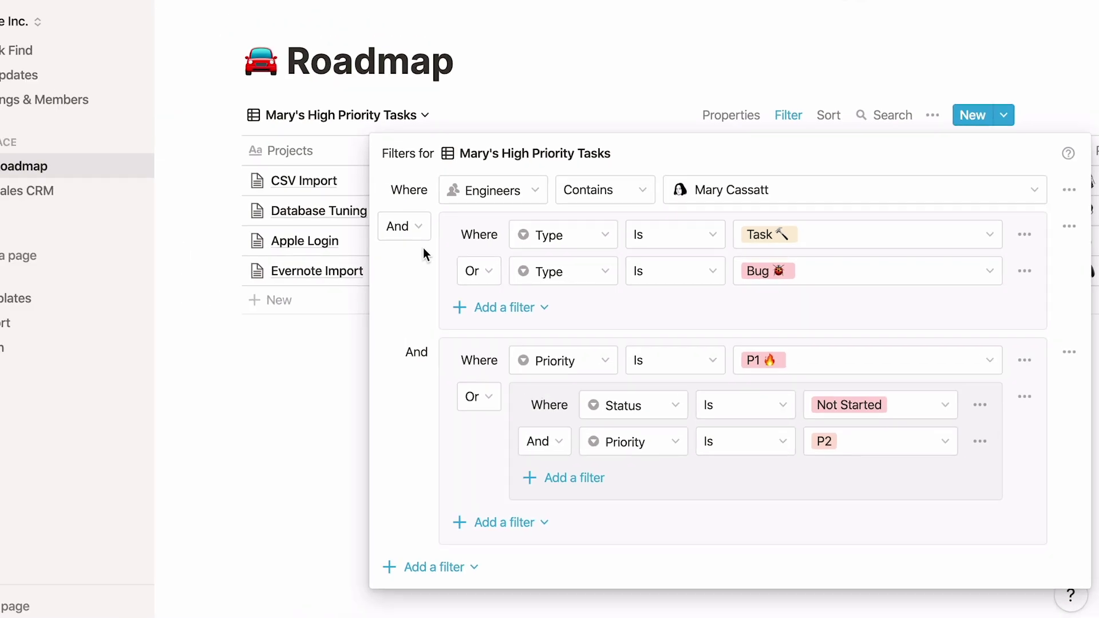
left_click(253, 218)
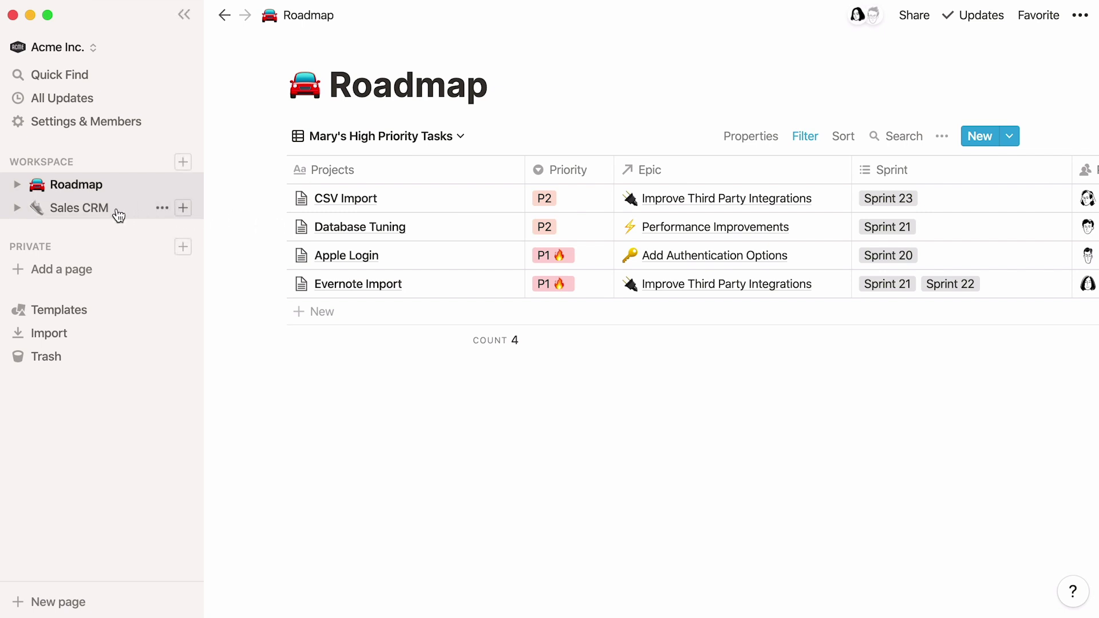
Step: Open Sales CRM and create a table view named '2020 Pipeline'
left_click(86, 208)
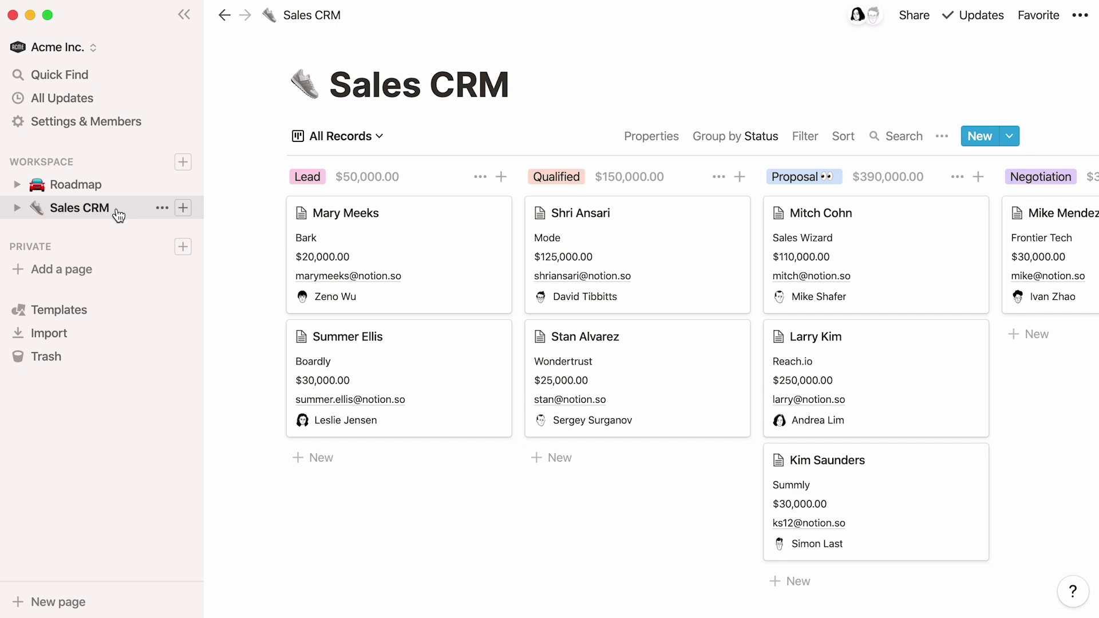
left_click(380, 143)
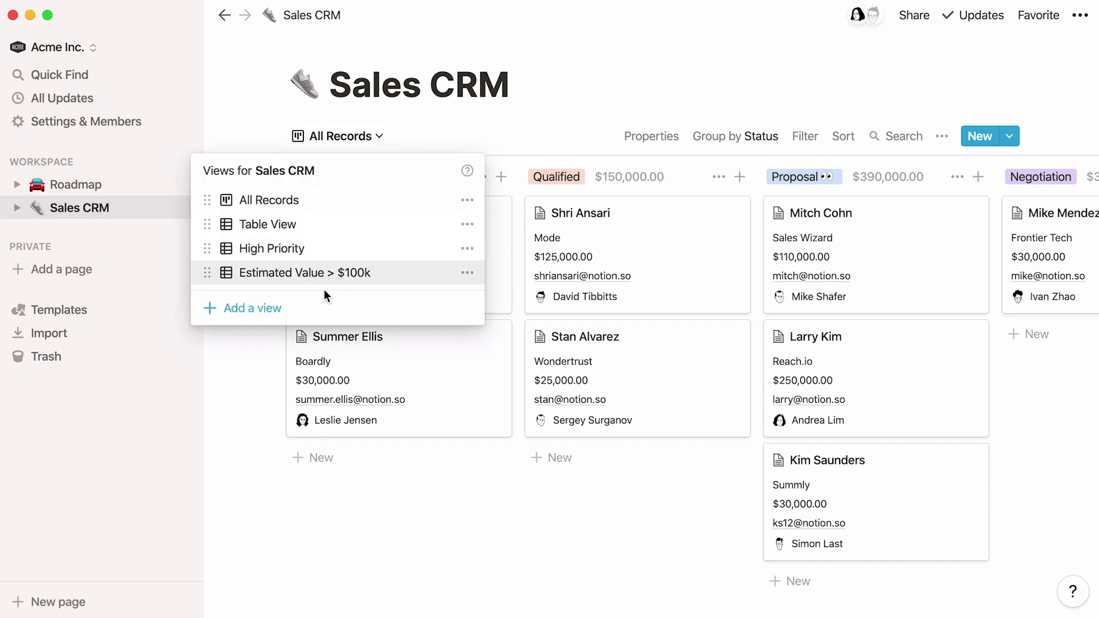
left_click(317, 308)
type("20")
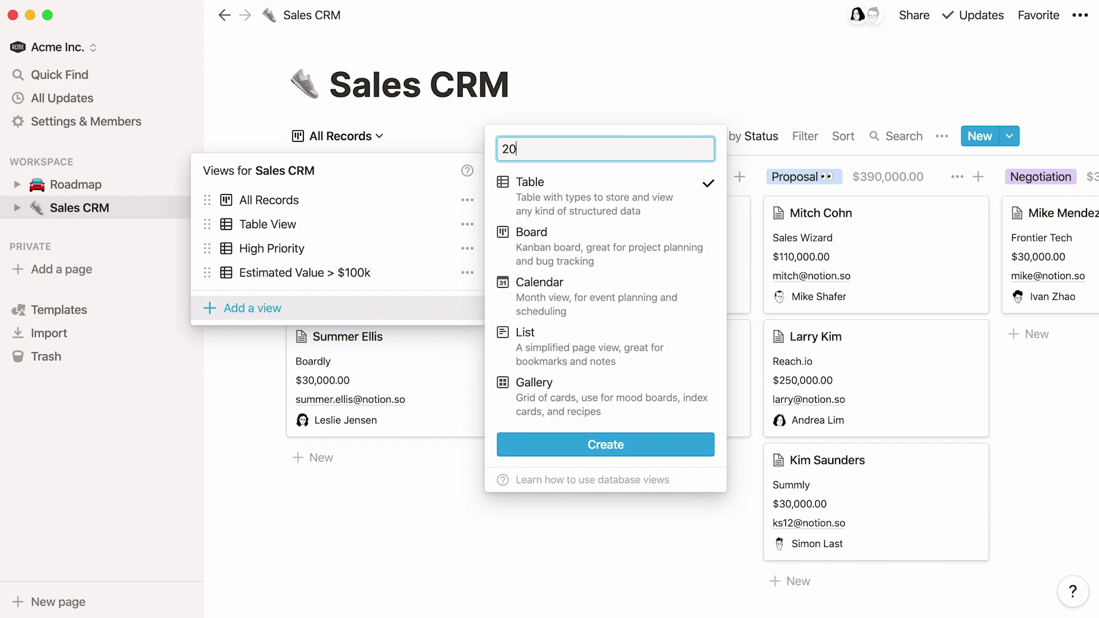
type("20 Pipeline")
left_click(525, 446)
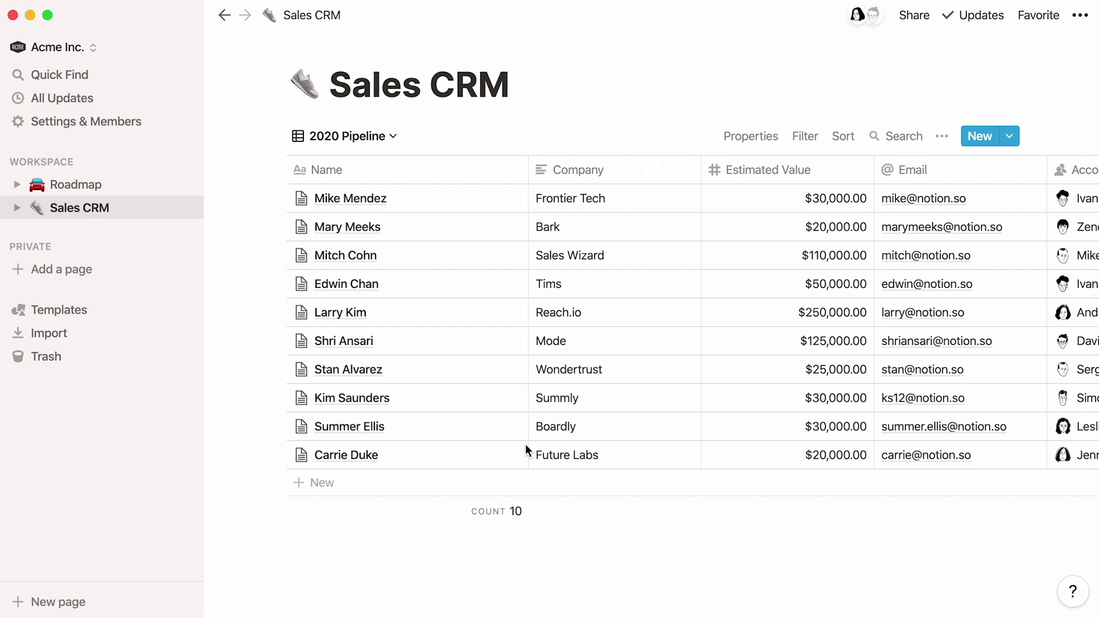
Step: Add a filter rule on Expected Close with the condition 'Is on or after'
left_click(804, 137)
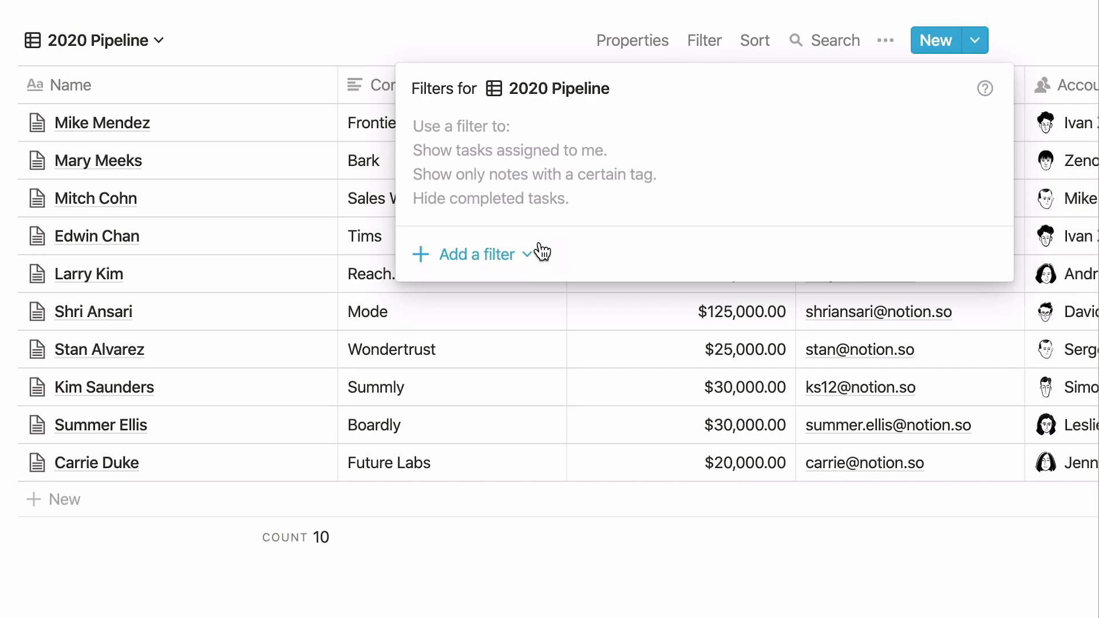
left_click(541, 252)
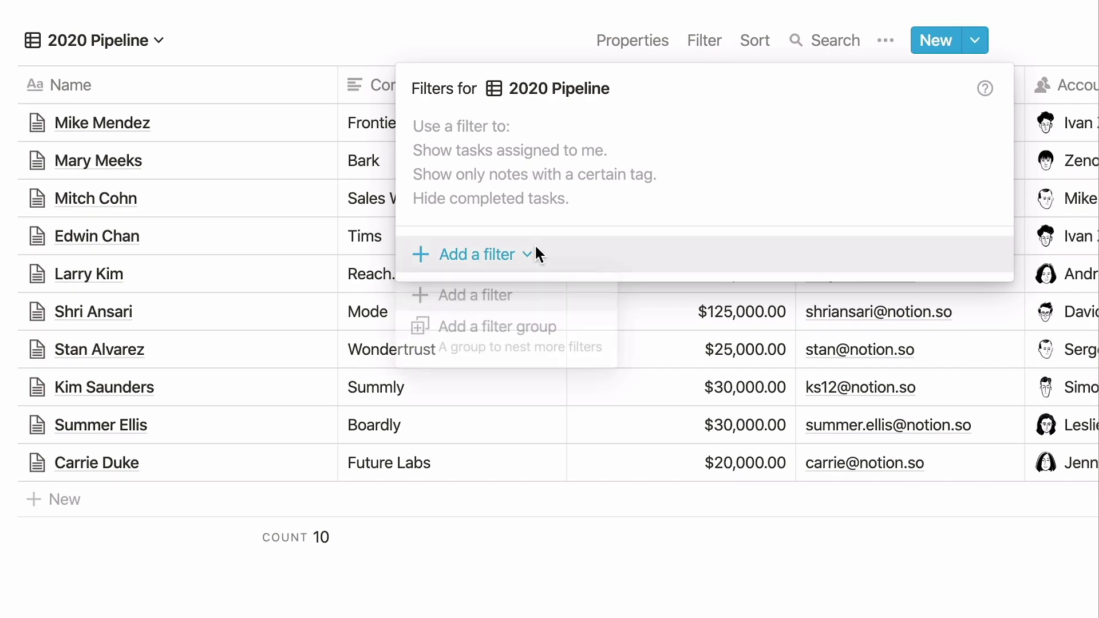
left_click(546, 296)
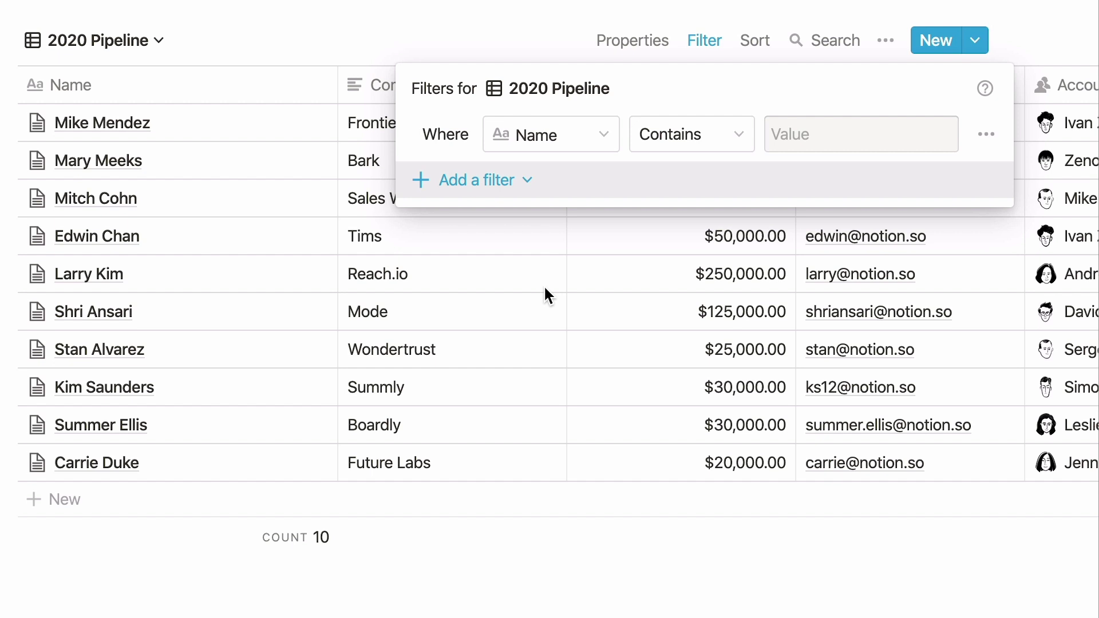
left_click(602, 139)
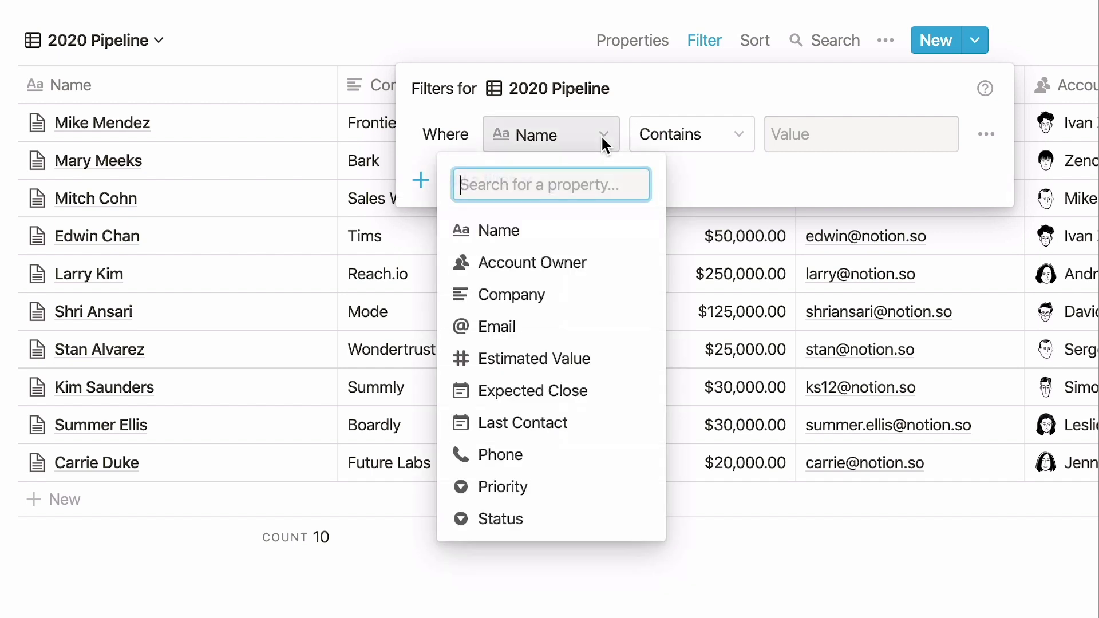
left_click(609, 391)
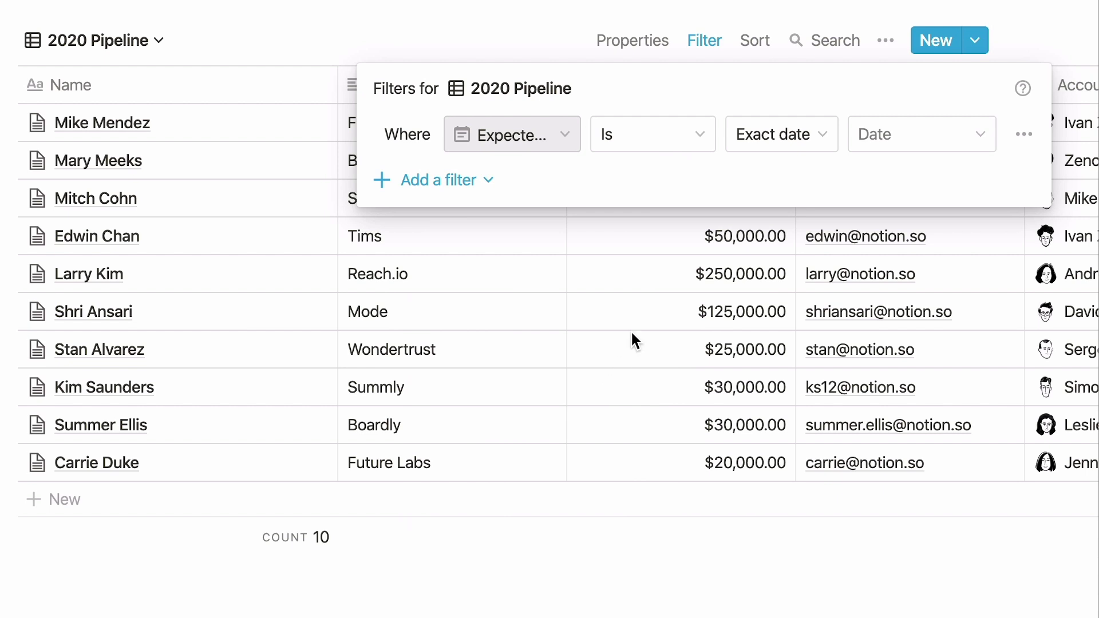
left_click(698, 144)
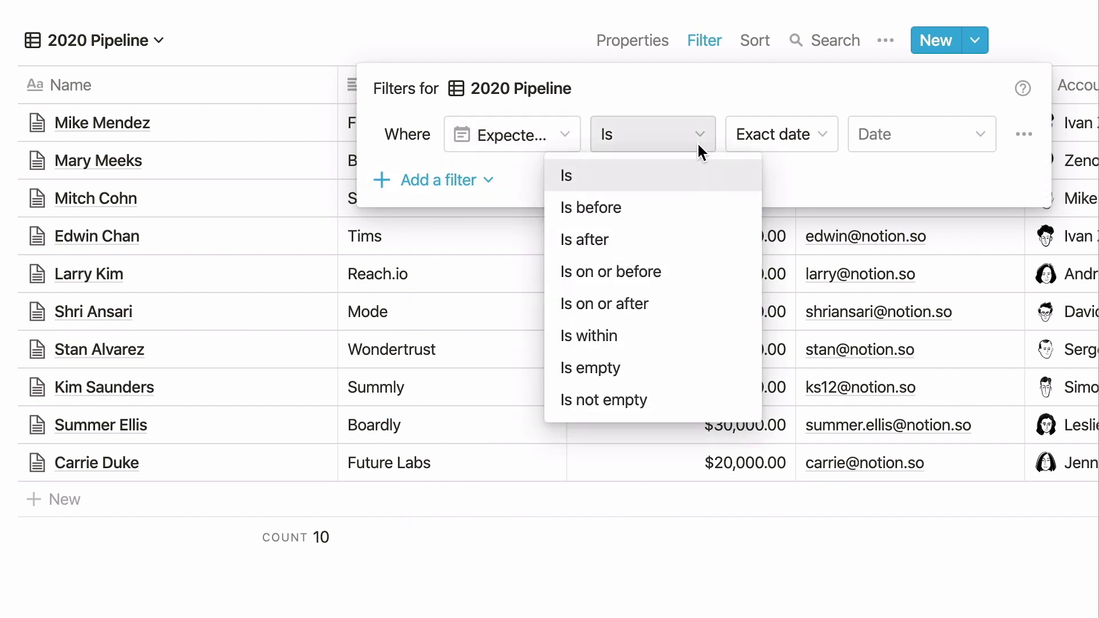
left_click(699, 306)
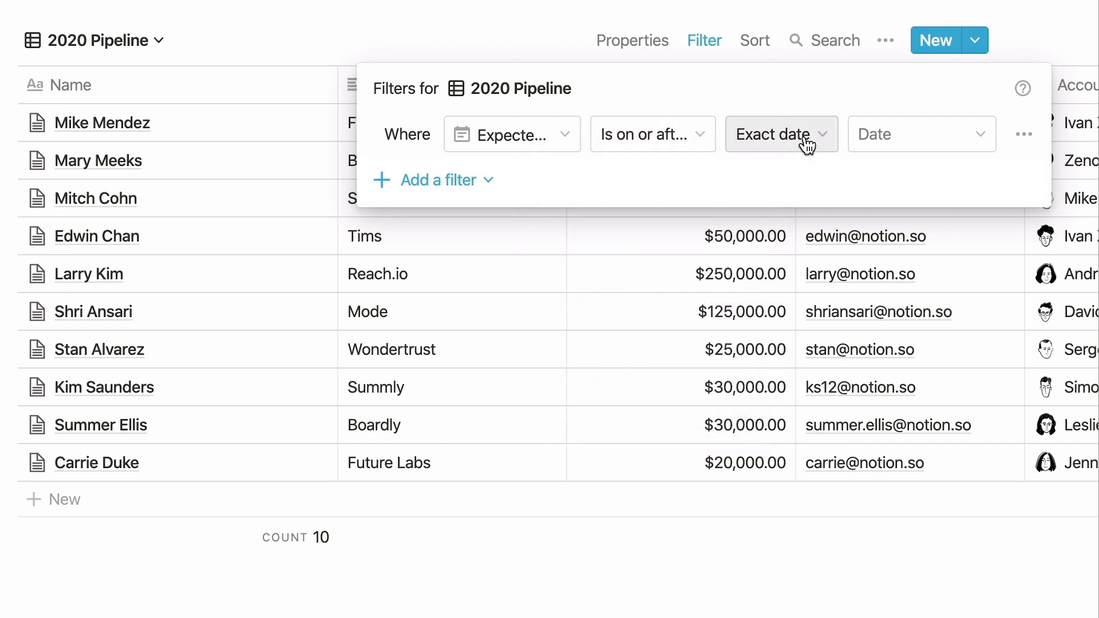
Step: Set the filter date to January 1, 2020 in the calendar
left_click(957, 135)
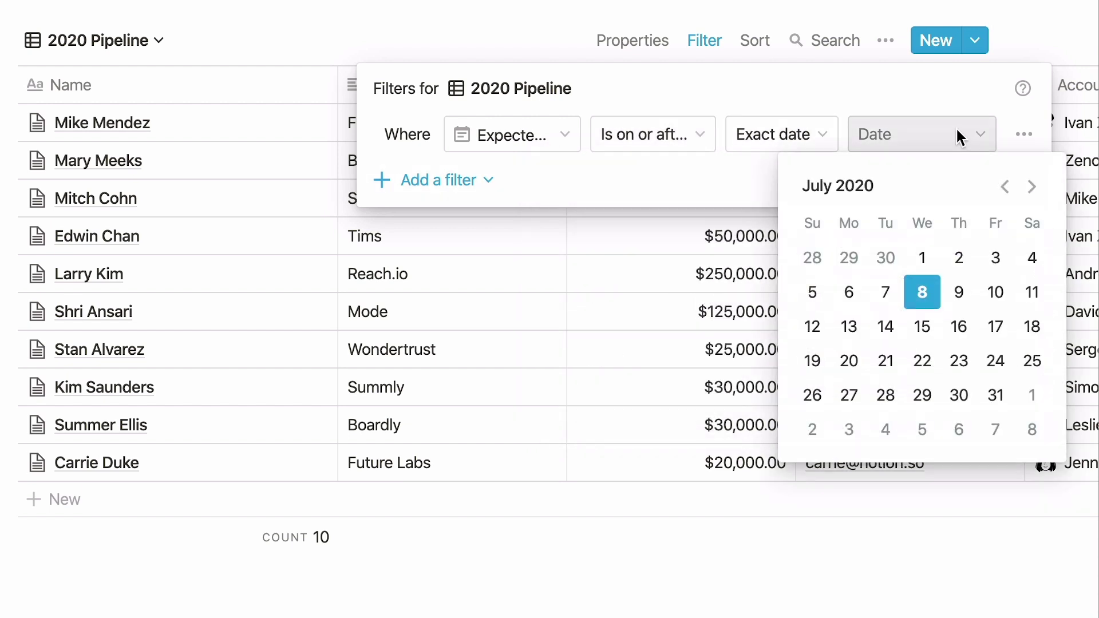
left_click(1003, 188)
left_click(1003, 188)
left_click(1003, 189)
left_click(1003, 189)
left_click(1003, 189)
left_click(1003, 189)
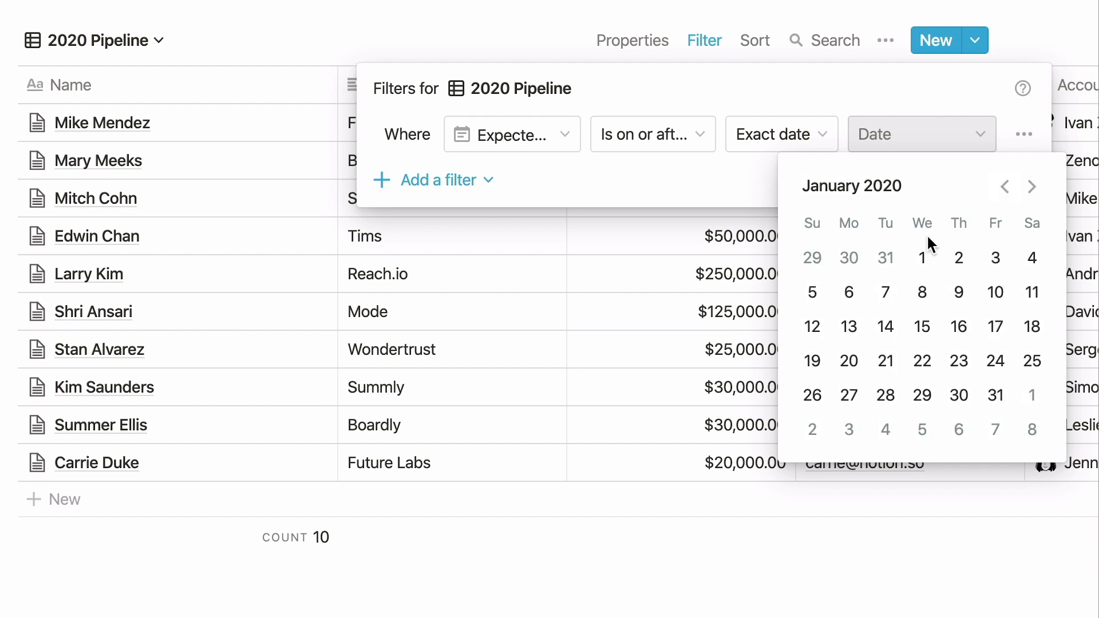
left_click(922, 257)
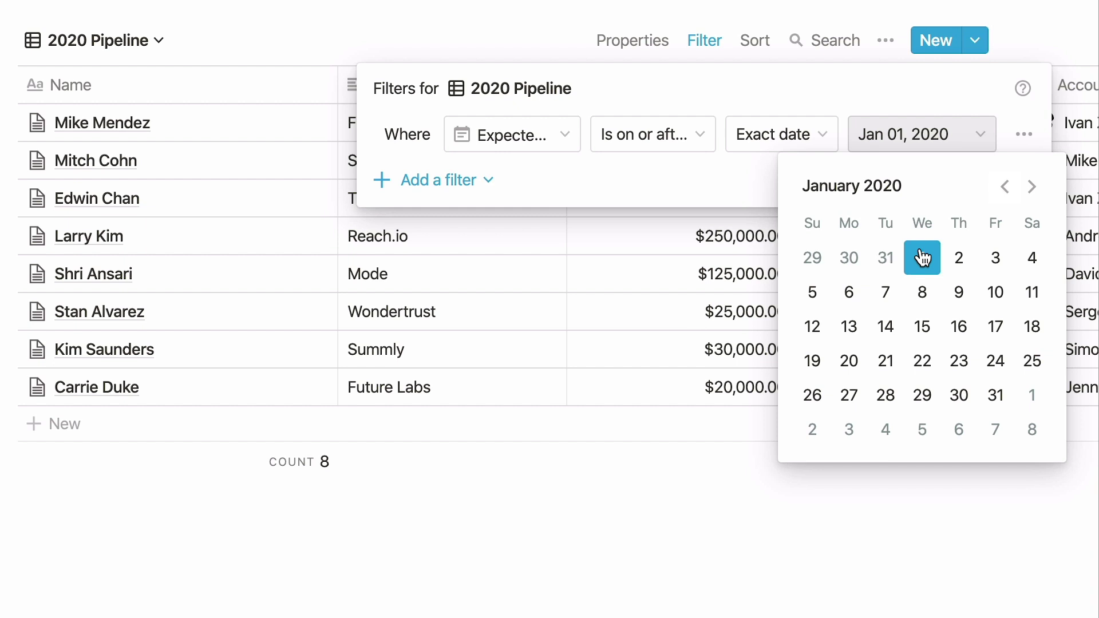
Step: Add a nested filter group with the rule Status is Qualified
left_click(490, 182)
left_click(490, 182)
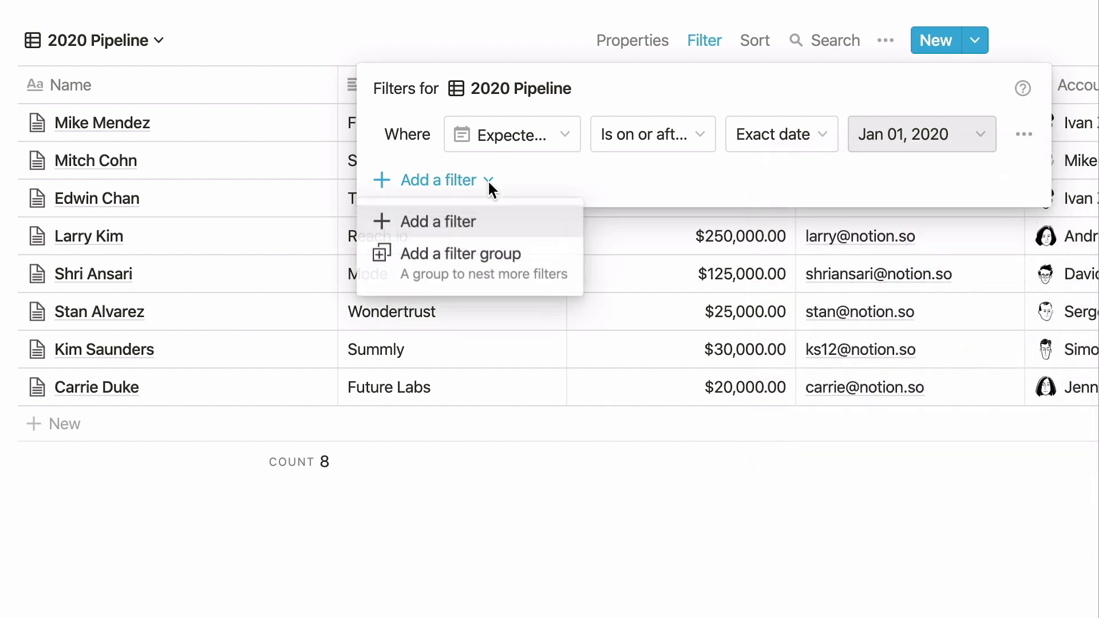
left_click(535, 257)
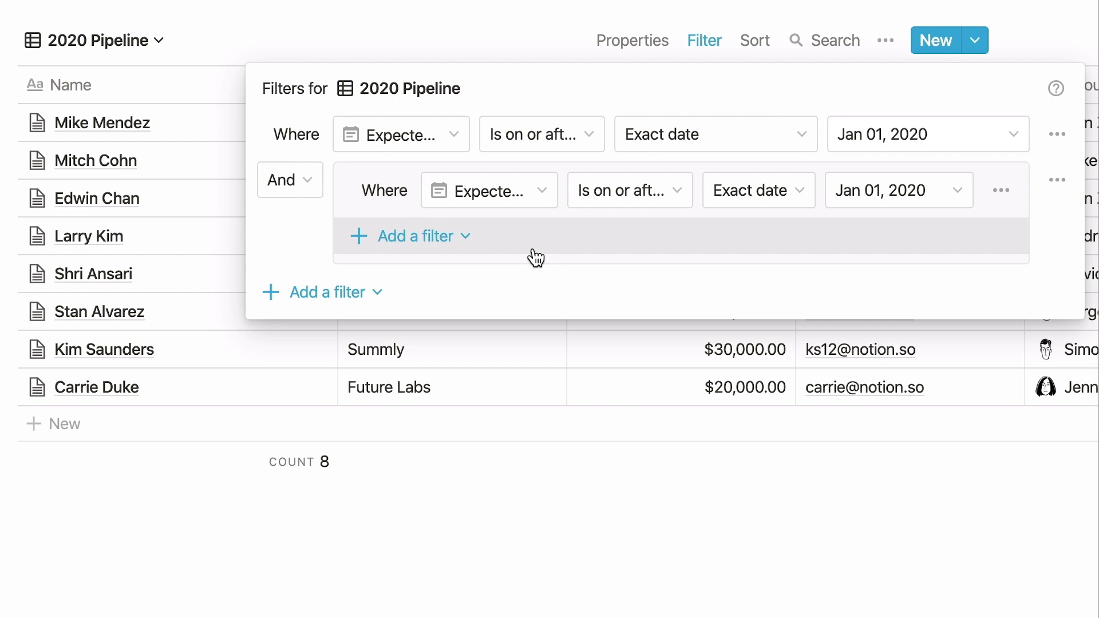
left_click(533, 194)
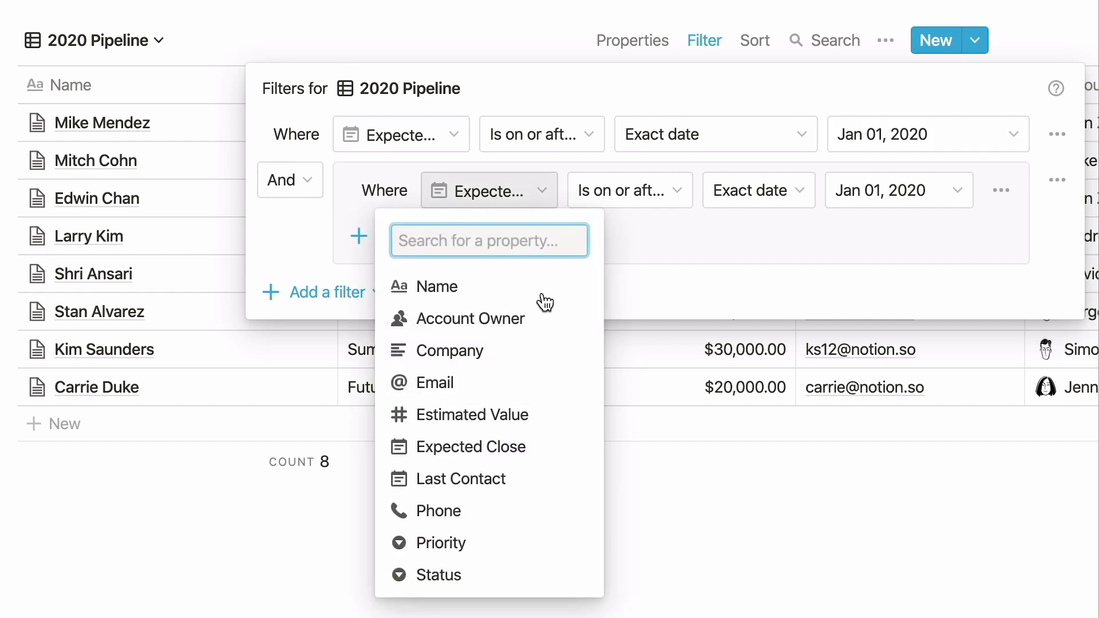
left_click(548, 577)
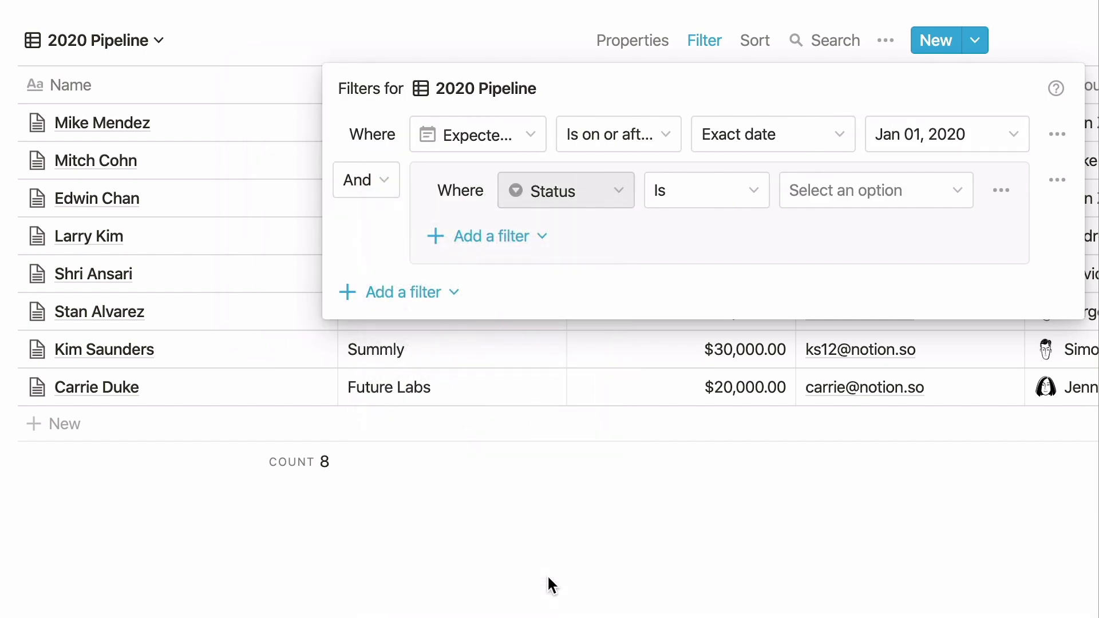
left_click(909, 190)
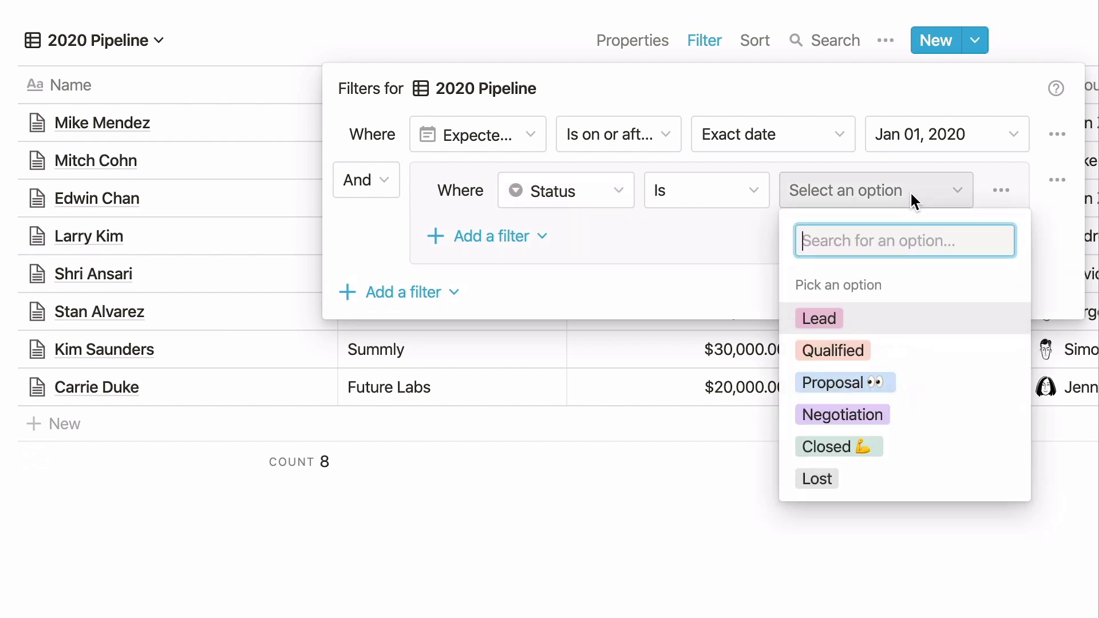
left_click(961, 360)
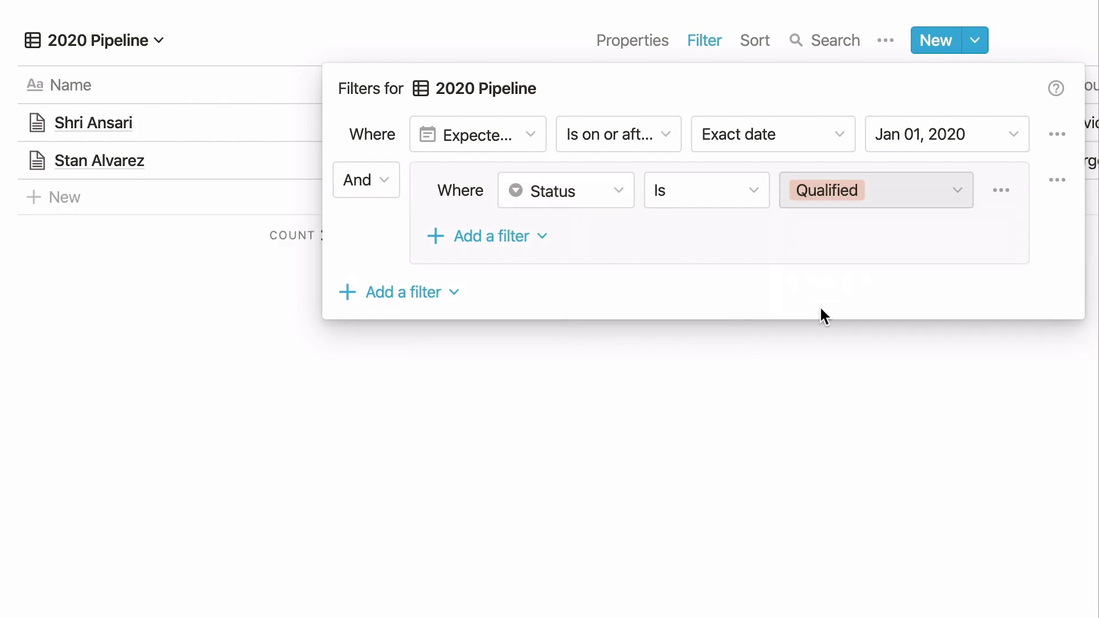
Step: Add two Or rules to the Status group for Proposal and Negotiation
left_click(561, 242)
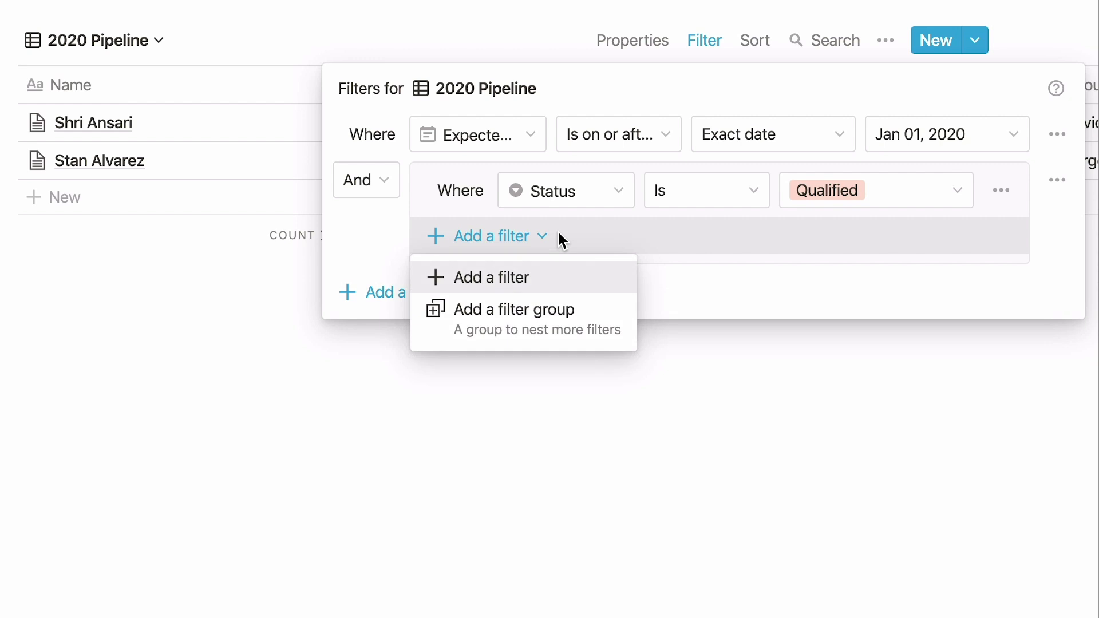
left_click(559, 277)
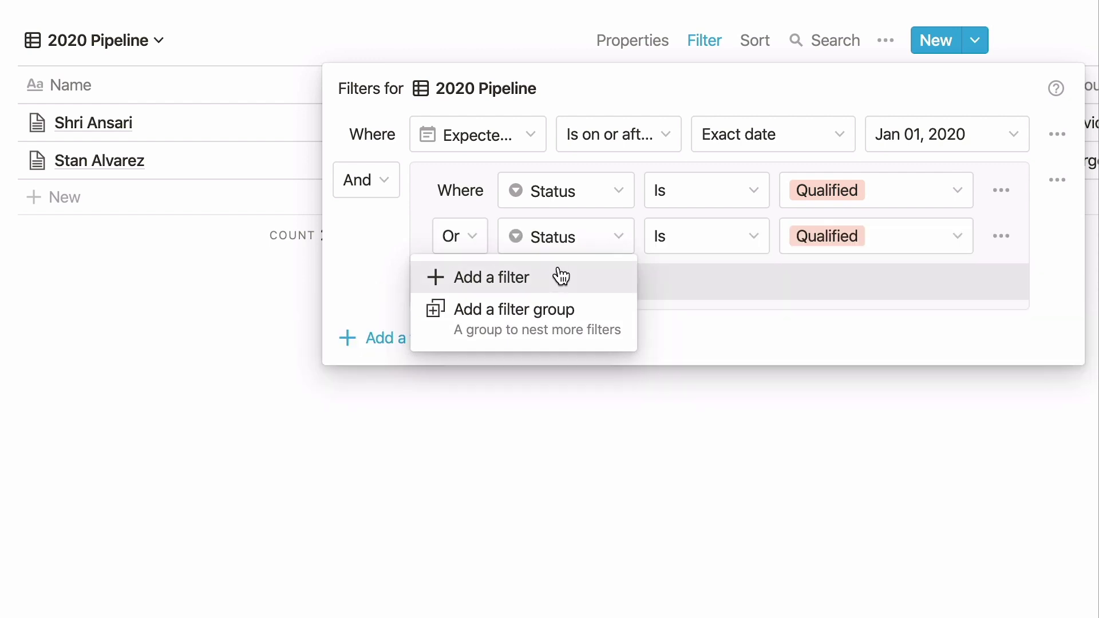
left_click(476, 236)
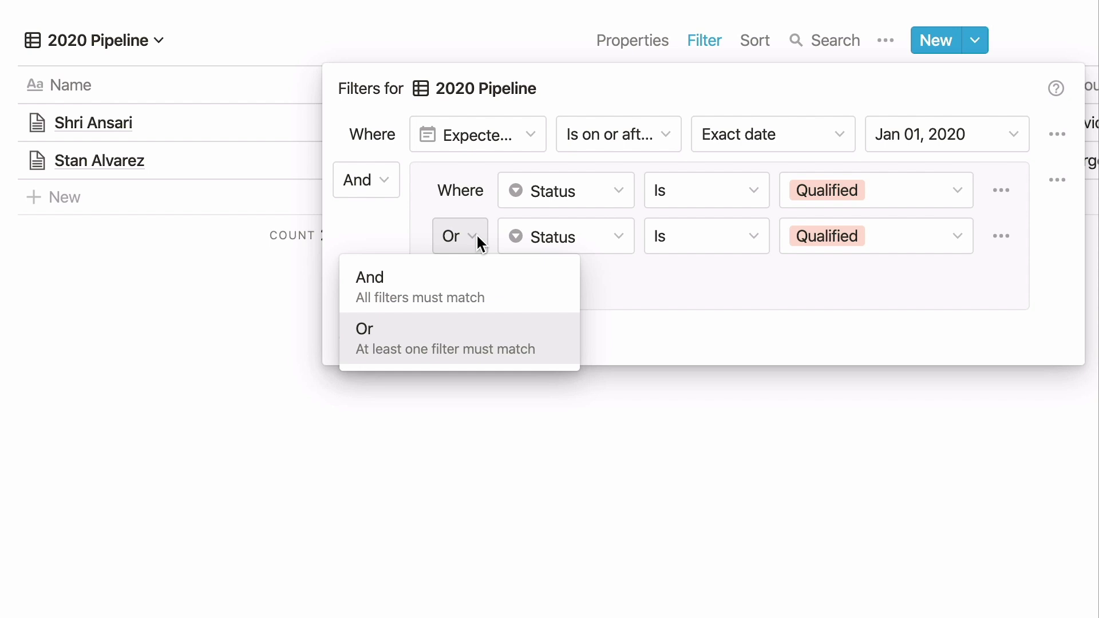
left_click(480, 243)
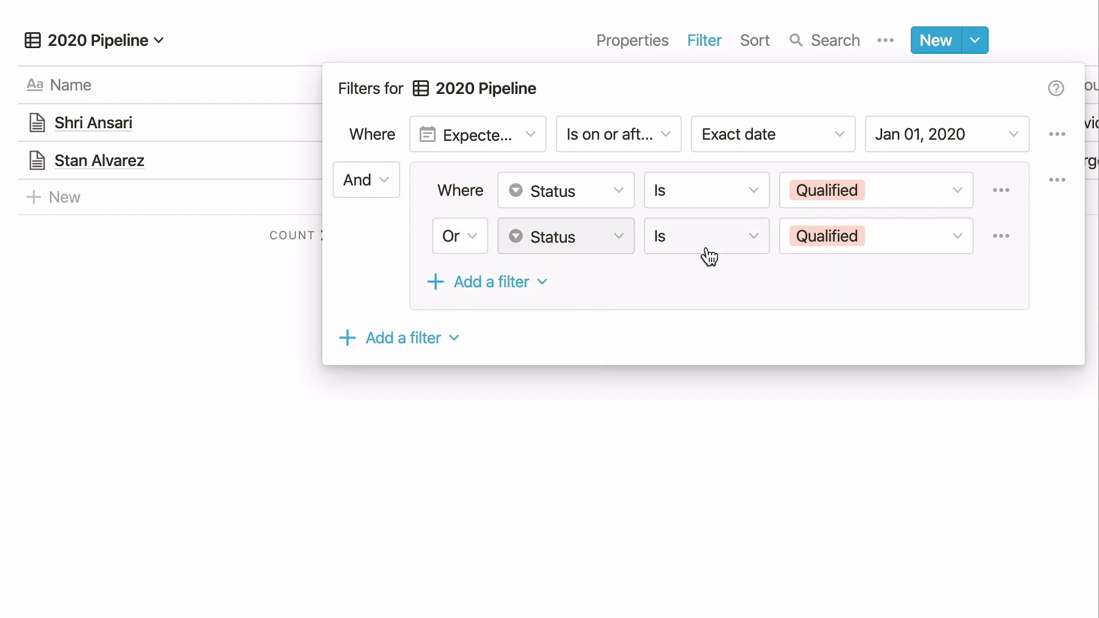
left_click(915, 245)
left_click(949, 430)
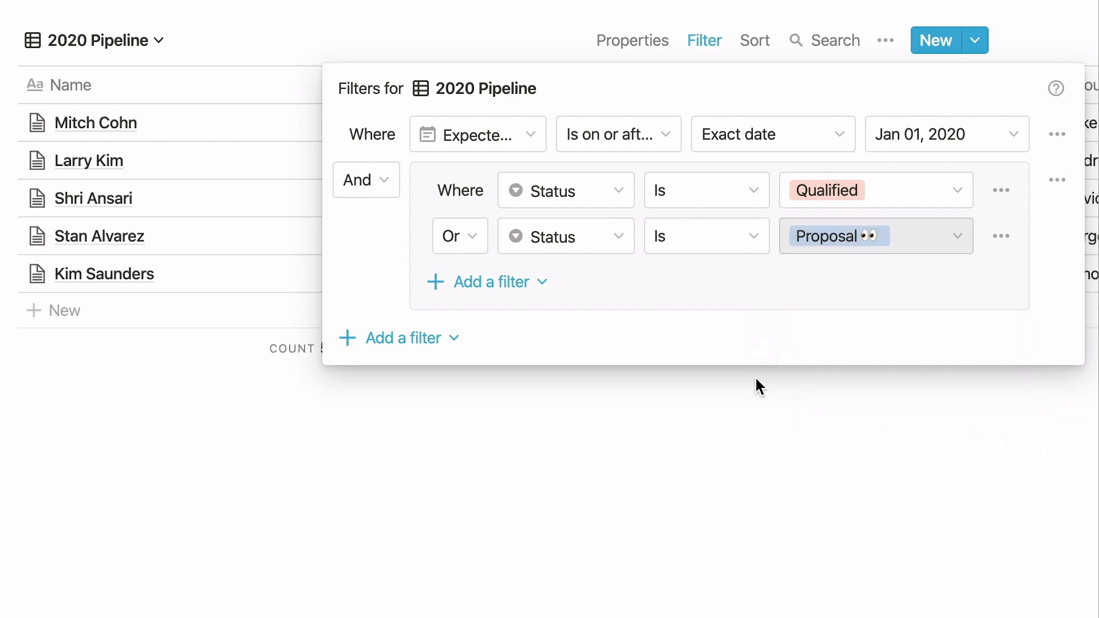
left_click(523, 283)
left_click(535, 322)
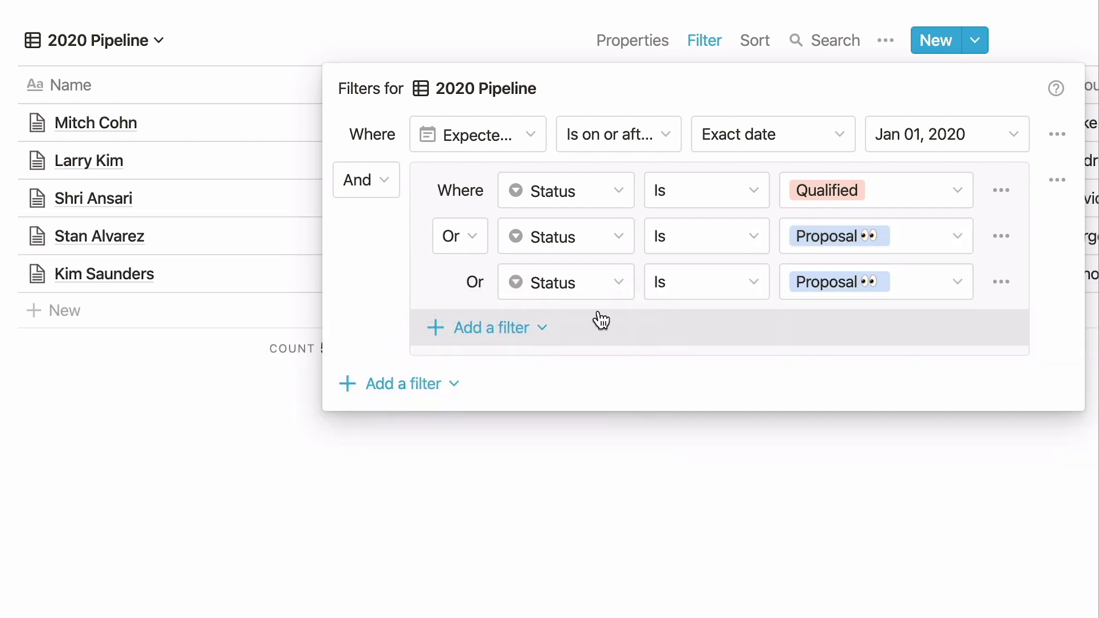
left_click(953, 291)
left_click(935, 507)
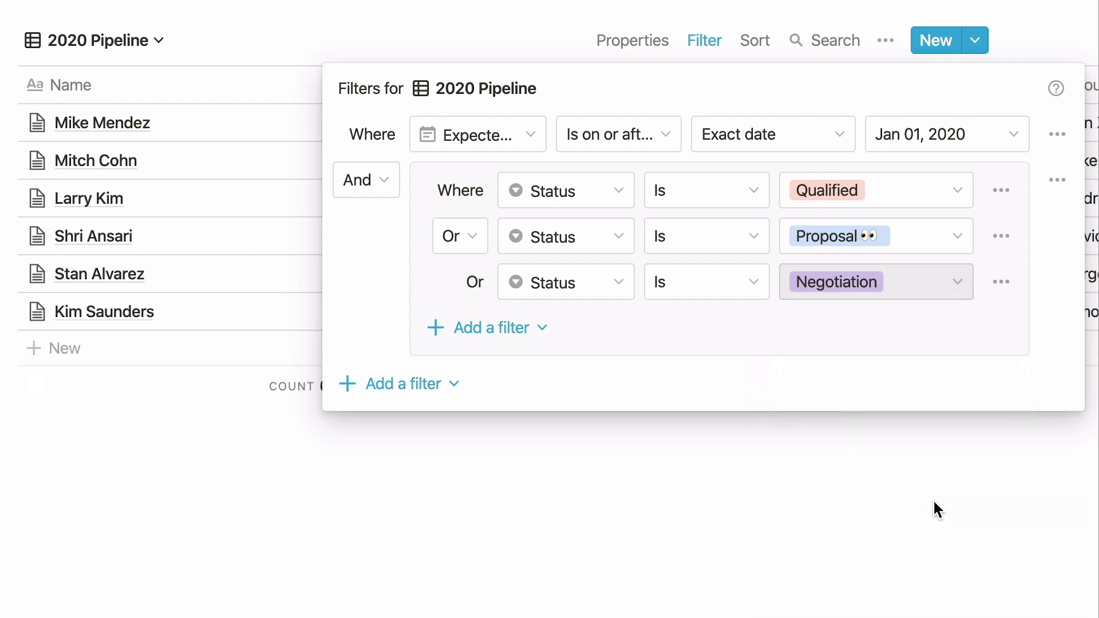
Step: Dismiss the condition options and close the Filters popup to show the 6 deals
left_click(1001, 289)
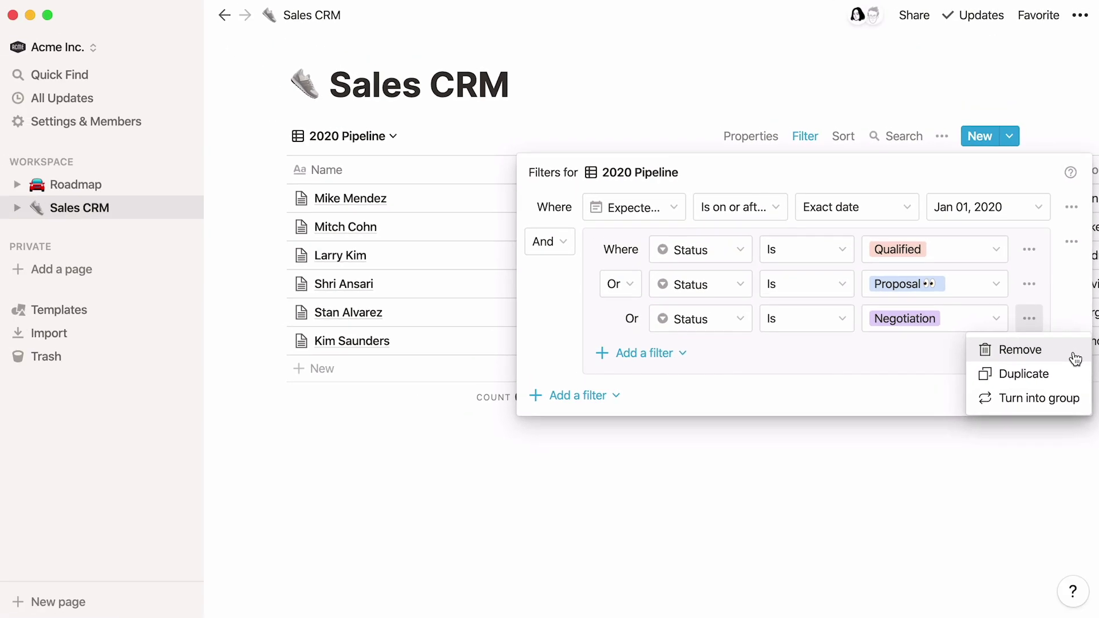
left_click(740, 490)
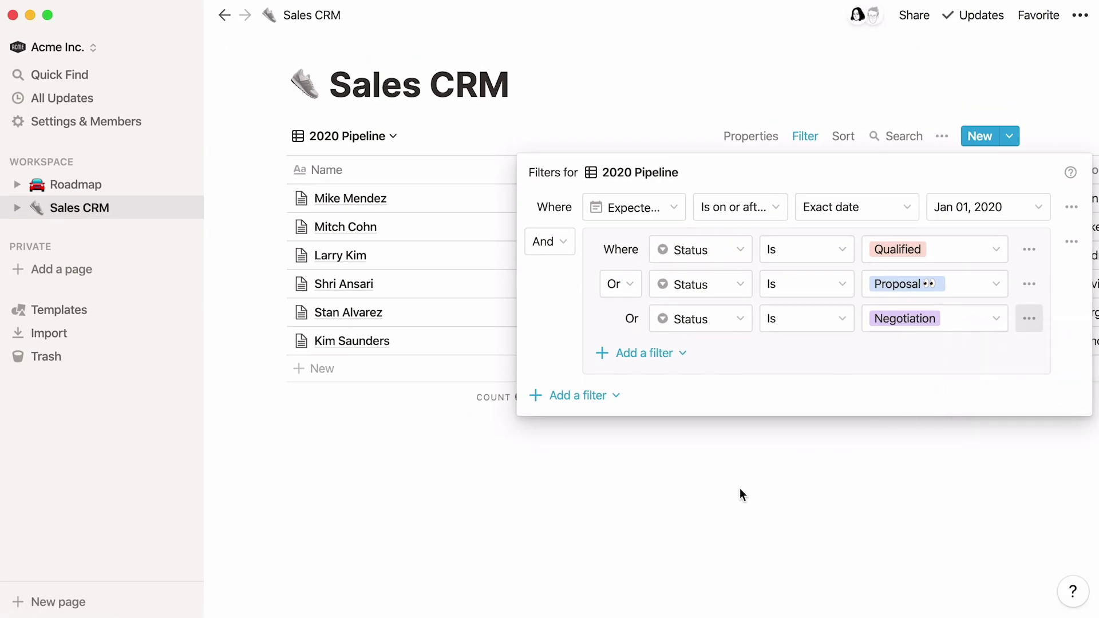
left_click(739, 489)
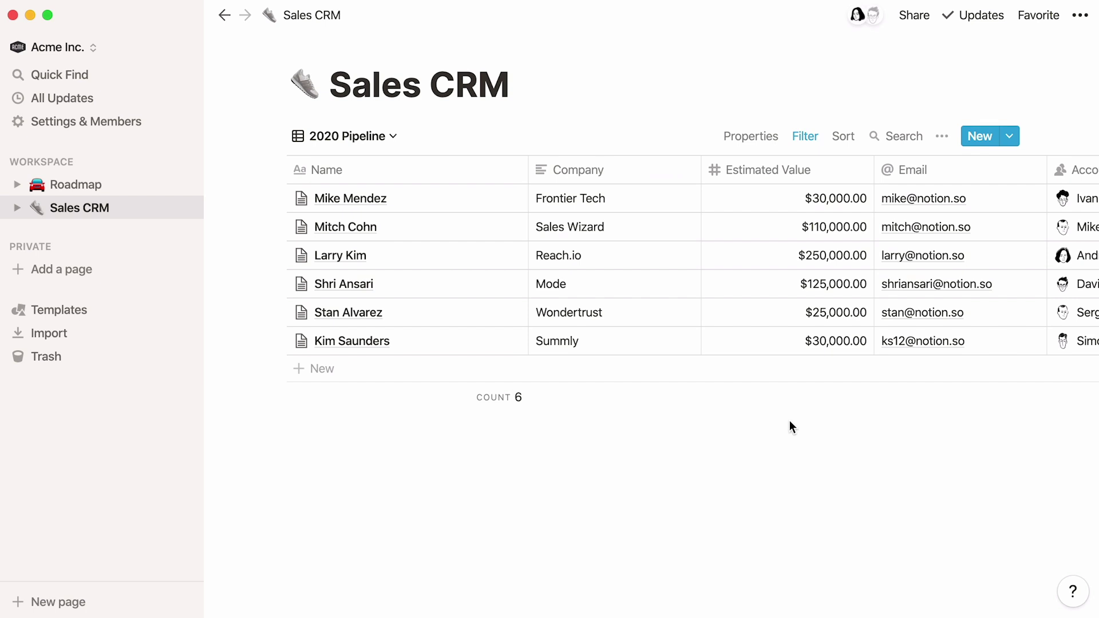
Step: Show the Sum of Estimated Value in the table footer, totalling $570,000.00
mouse_move(805, 404)
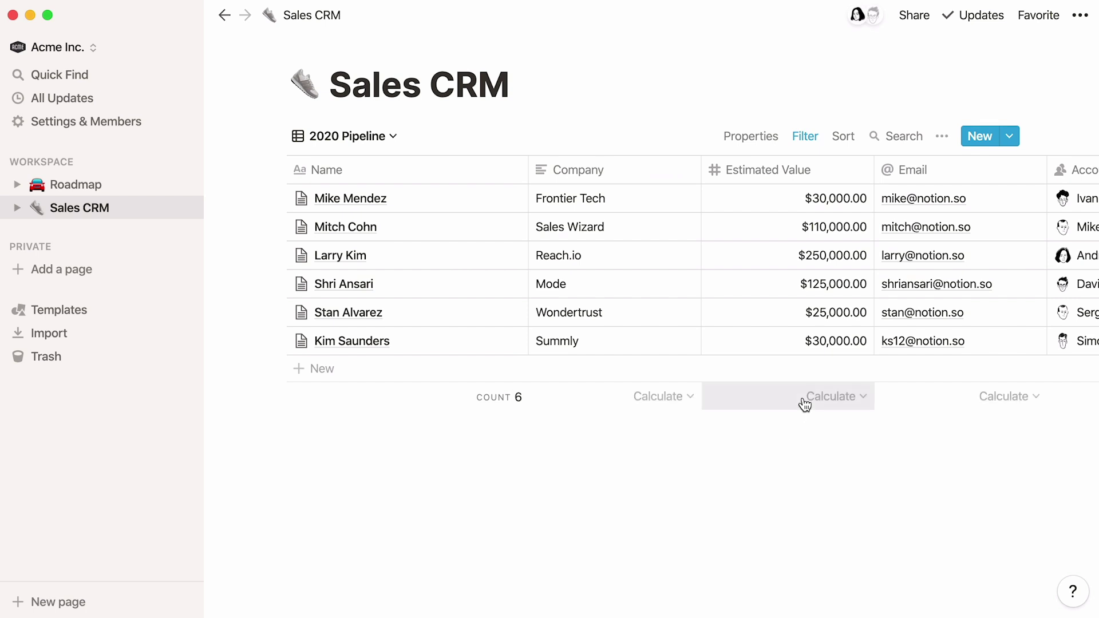
left_click(805, 404)
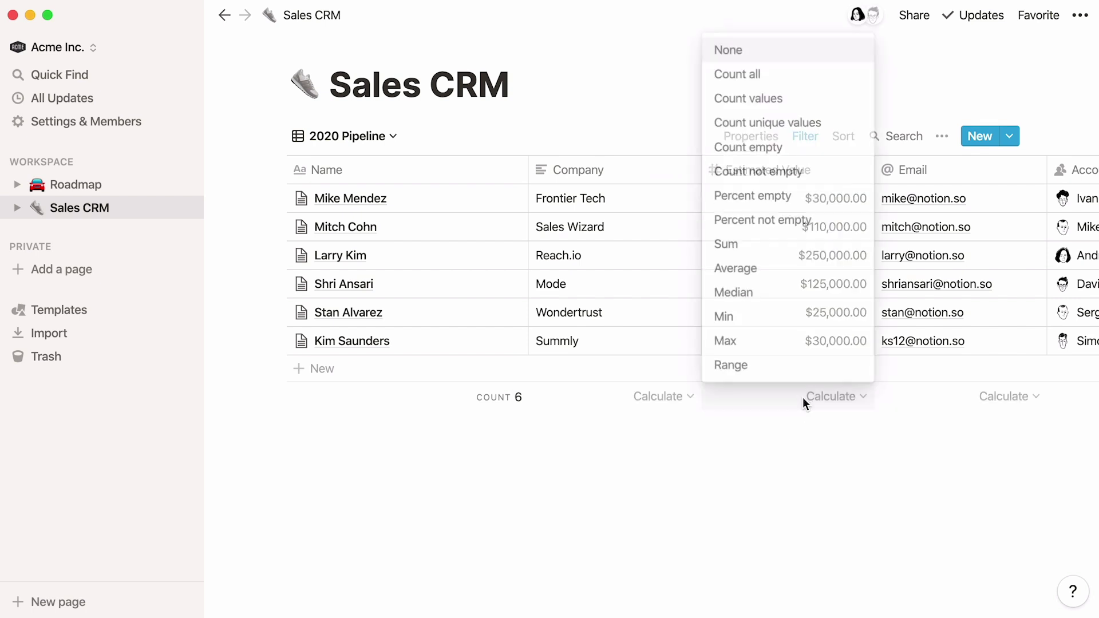
left_click(805, 257)
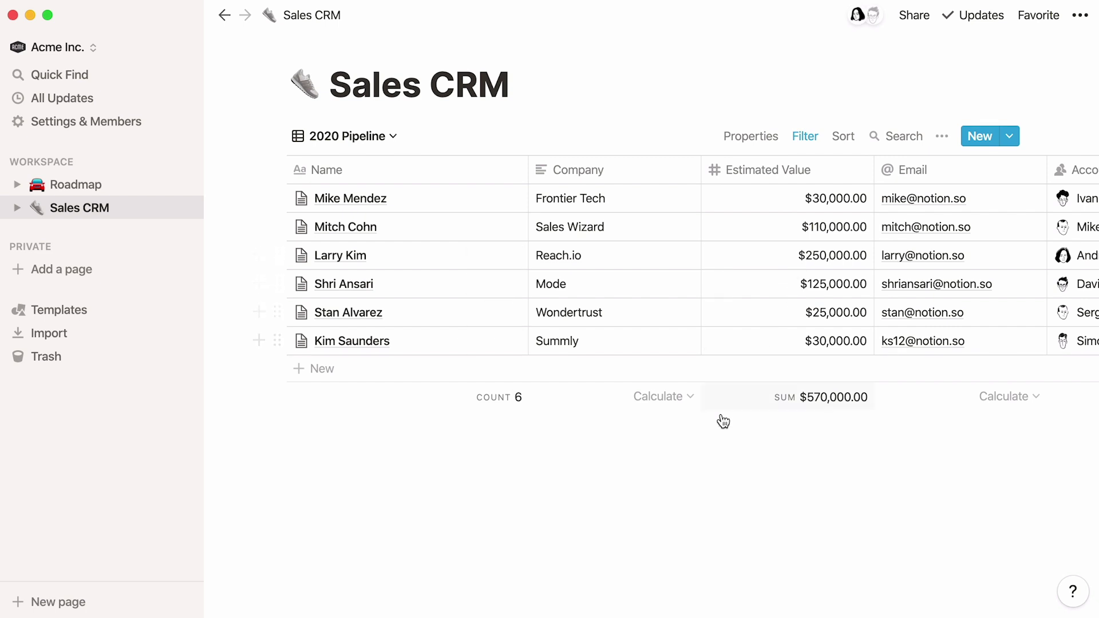
left_click(942, 136)
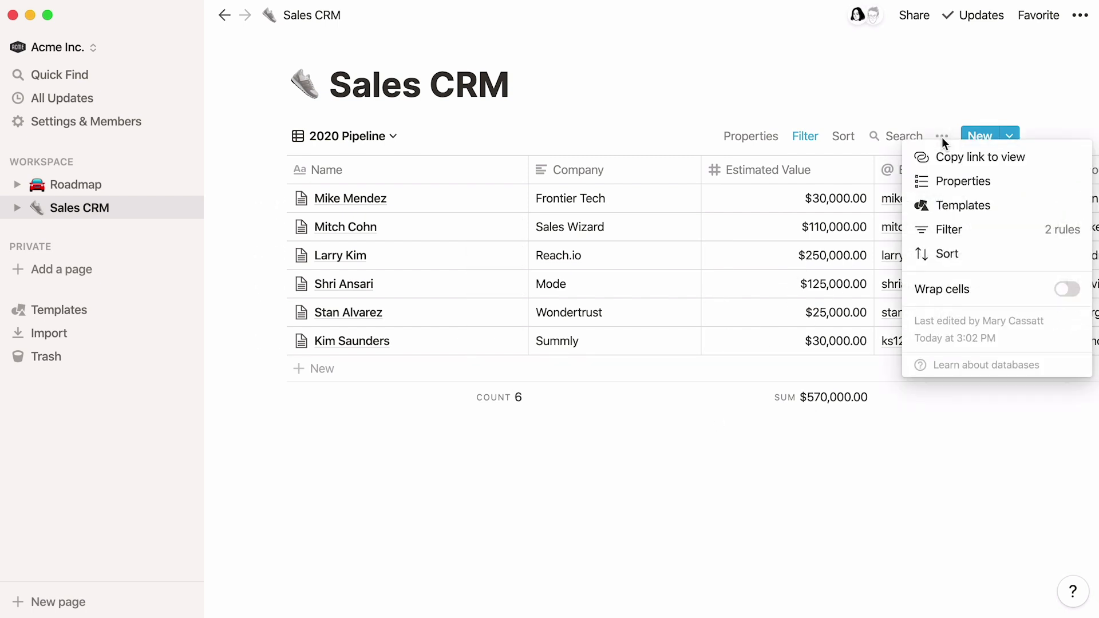
left_click(1036, 166)
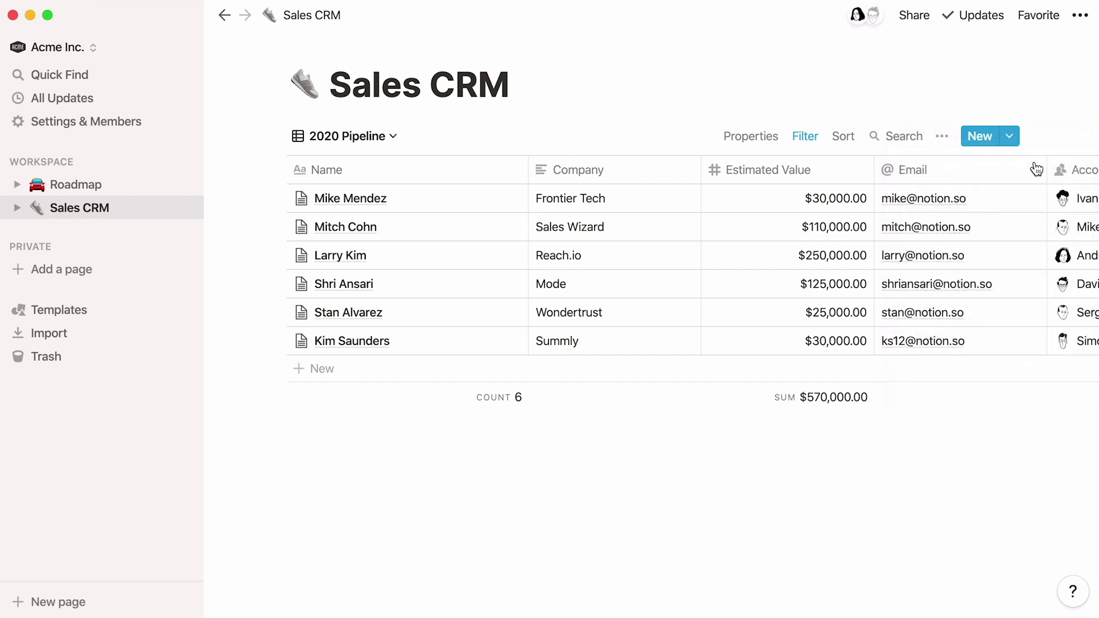